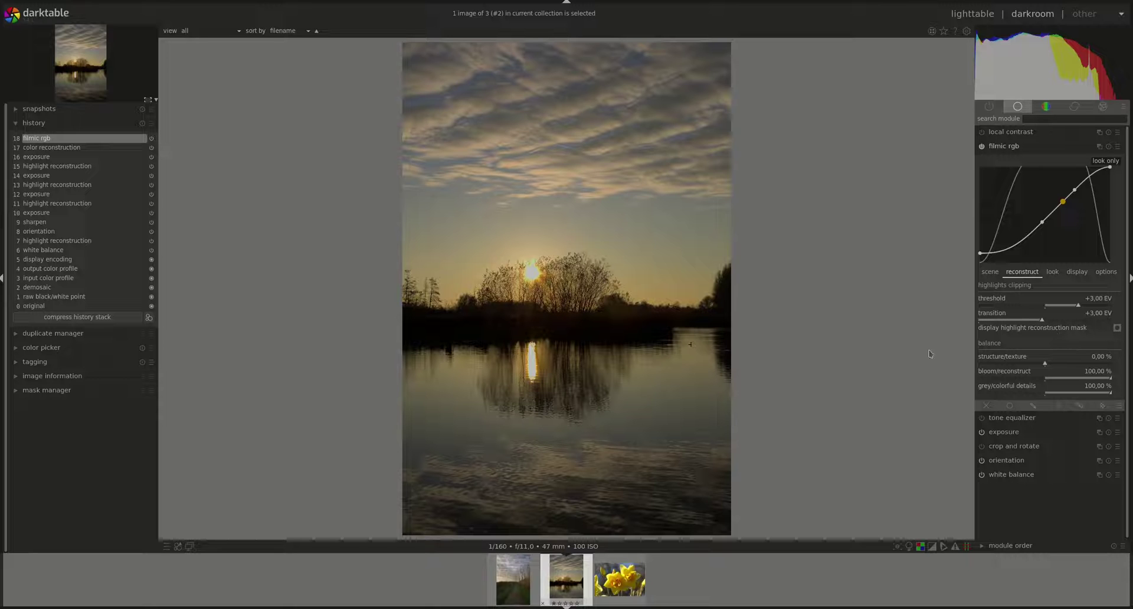
Show the raw overexposed indicator and the highlight reconstruction mask on the sunset photo
click(921, 548)
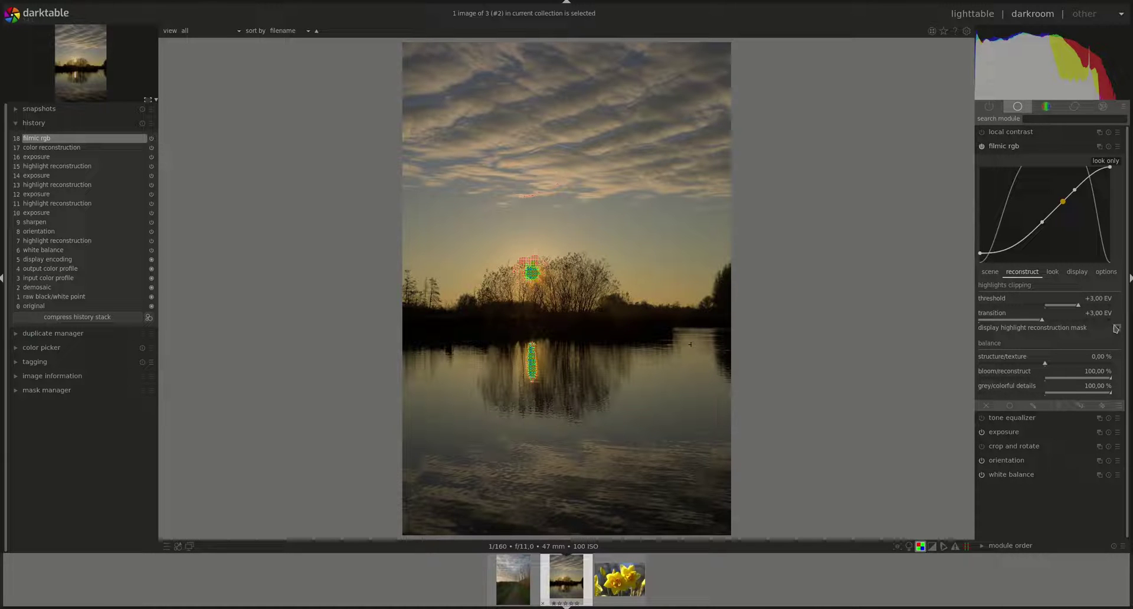
click(1118, 329)
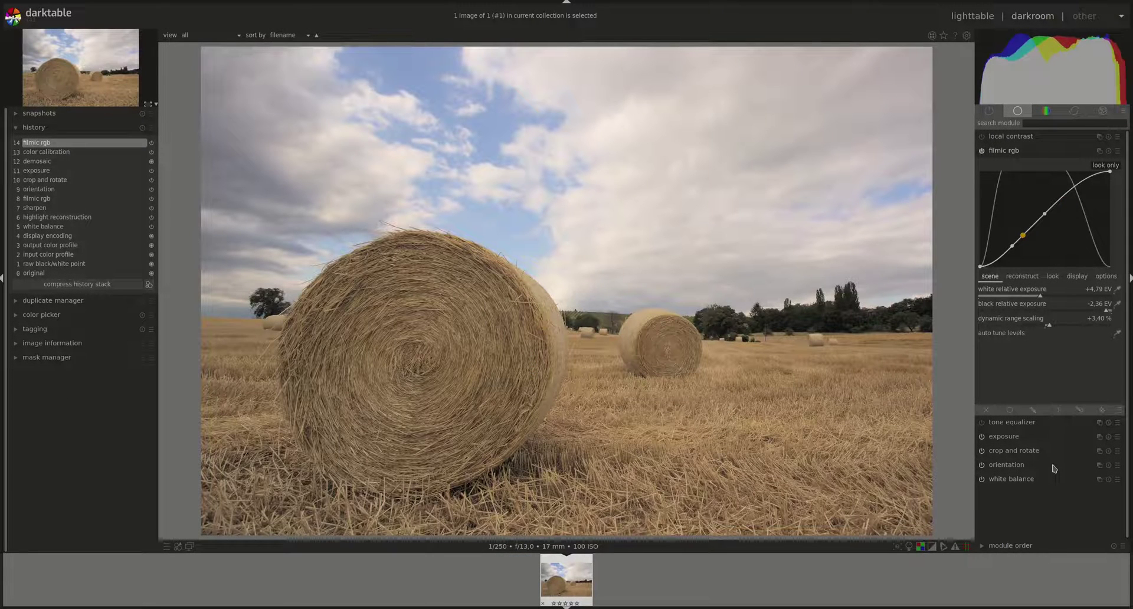
Bring up filmic rgb's look tab, glancing at the scene tab before returning
click(1052, 280)
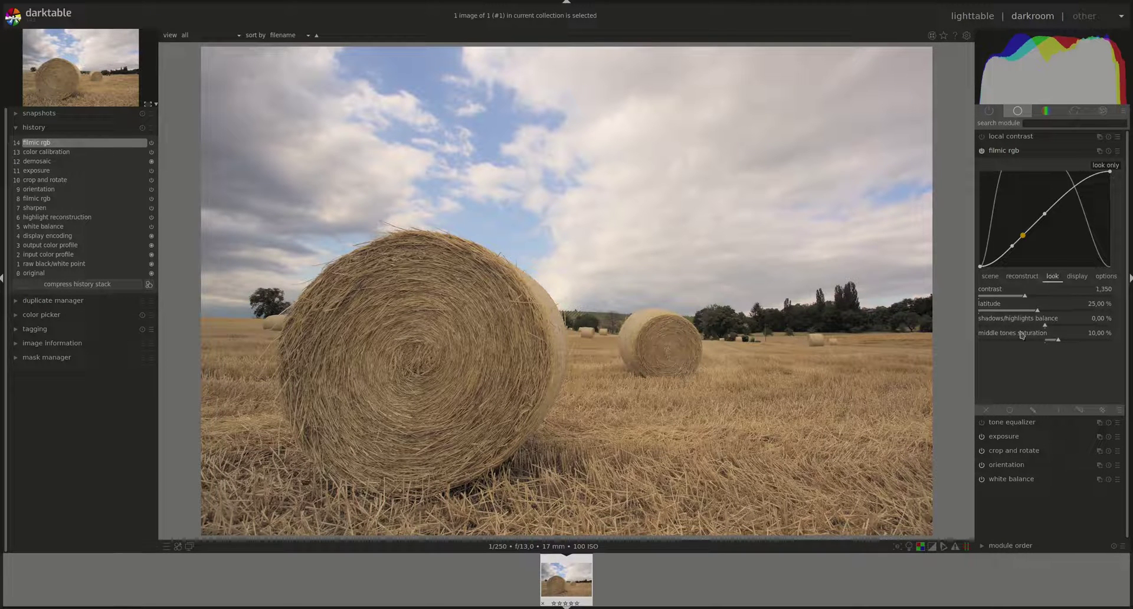
click(991, 276)
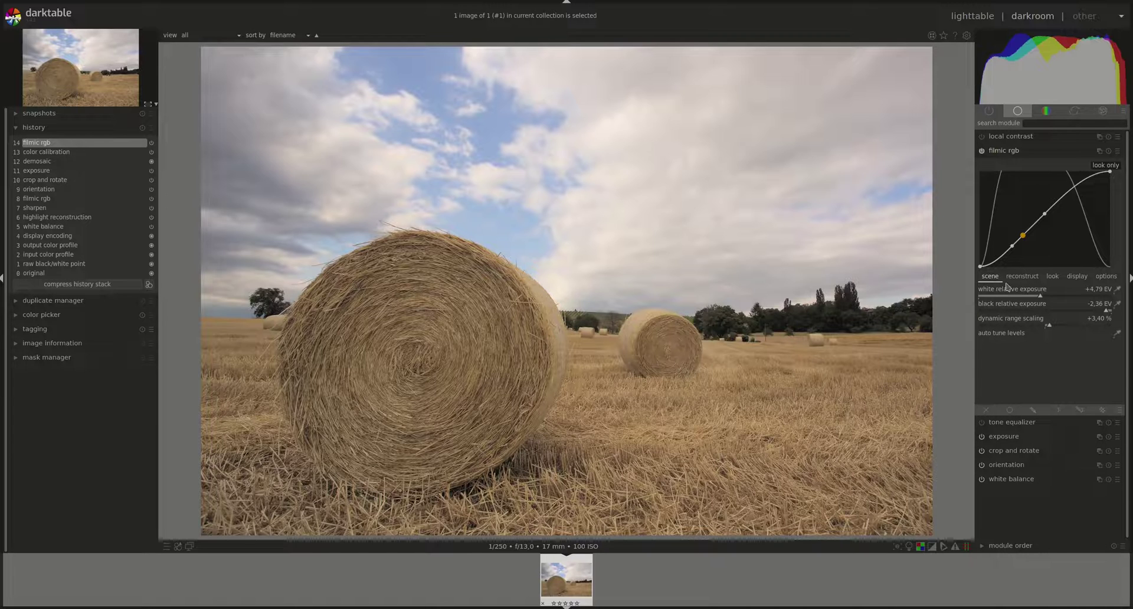
click(1053, 276)
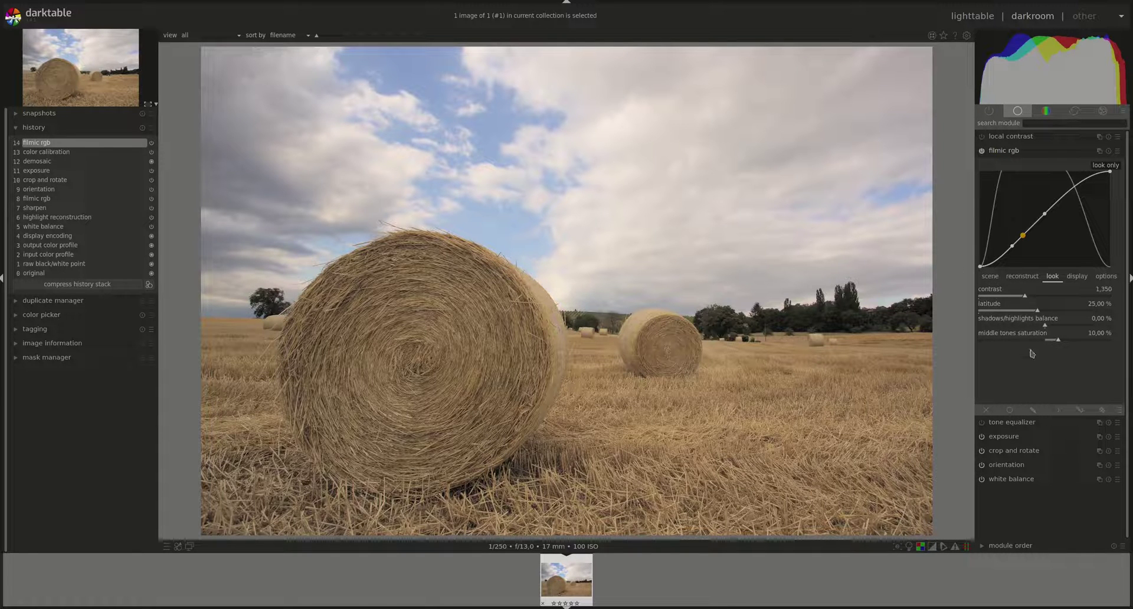
Show filmic rgb's scene settings: white +4.79 EV, black −2.36 EV
click(990, 276)
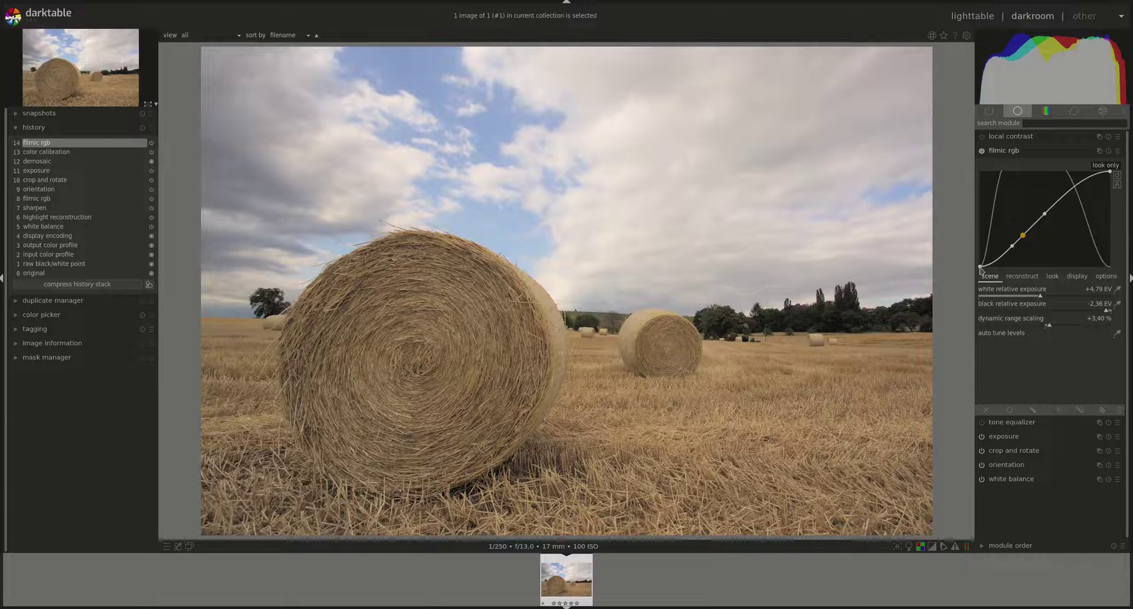
Try filmic contrast values between about 1.43 and 1.78, finally dropping it to 1.000
click(1052, 275)
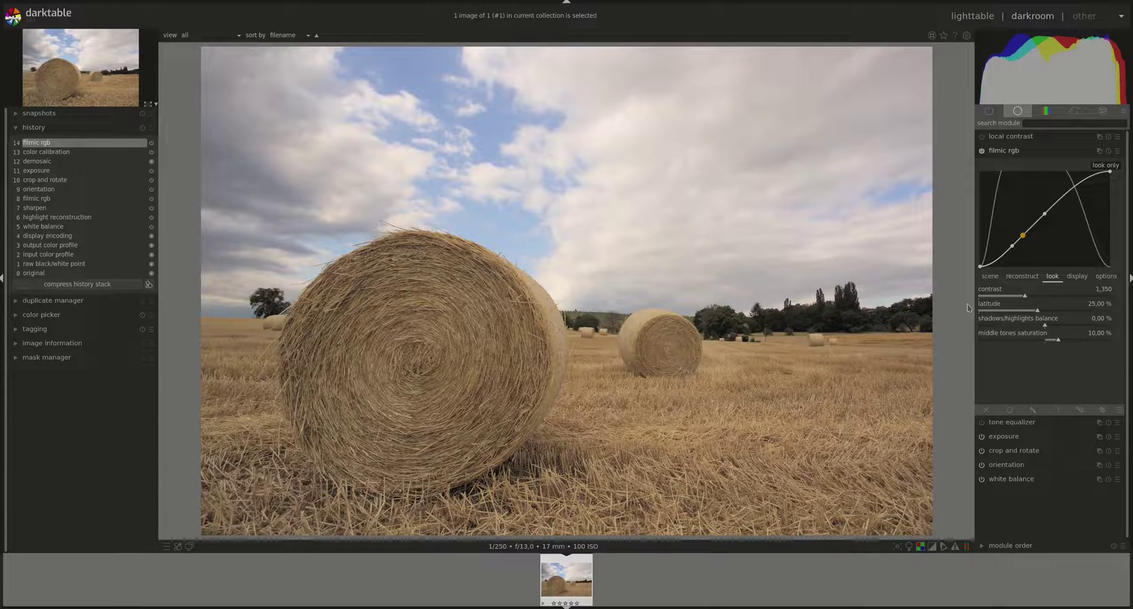
click(1026, 299)
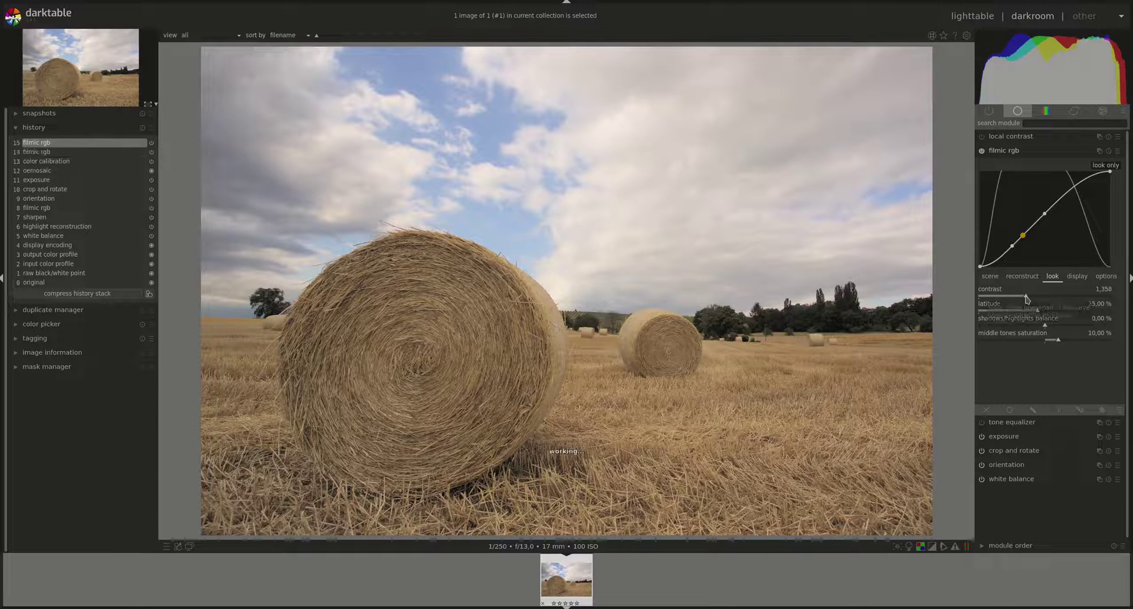
mouse_move(1026, 299)
mouse_down()
mouse_move(1048, 298)
mouse_move(1023, 299)
mouse_up()
scroll(1044, 224, up, 2)
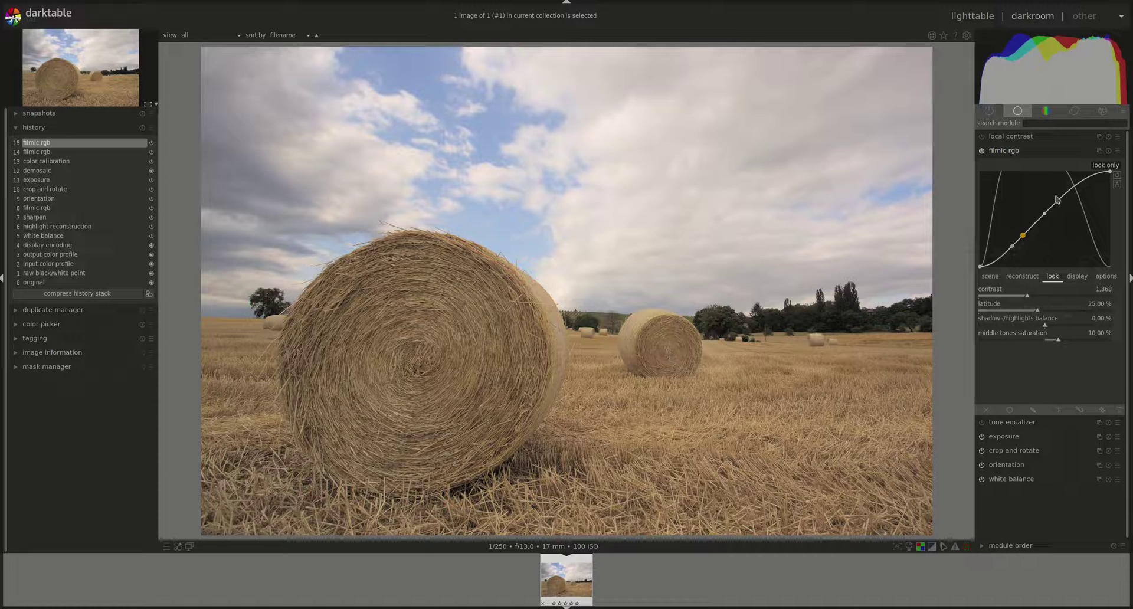
click(1036, 297)
scroll(1054, 208, up, 3)
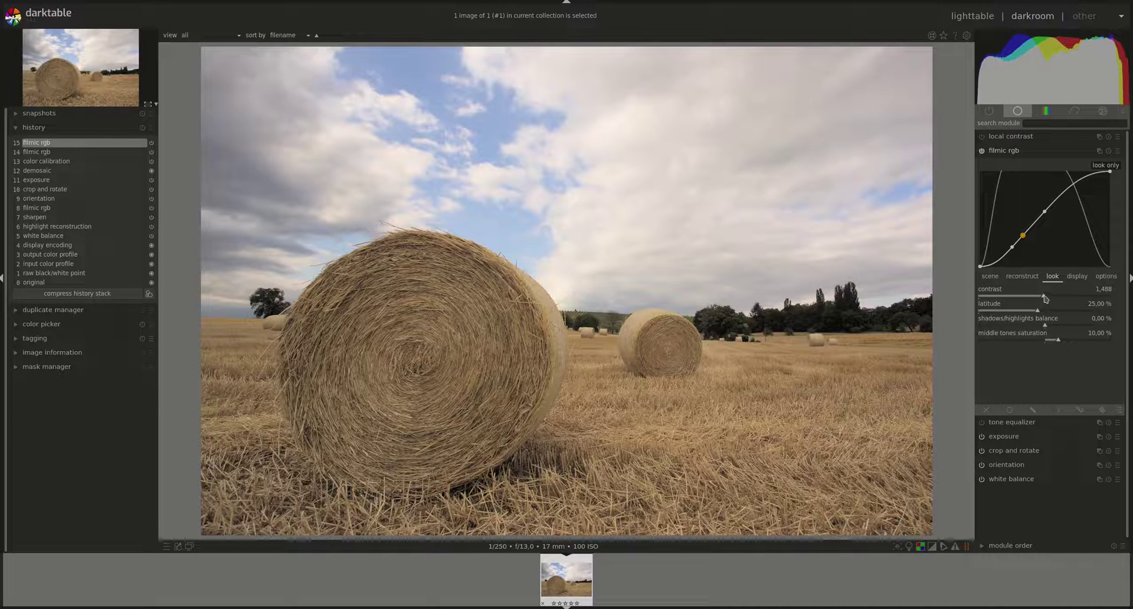
mouse_move(1045, 298)
mouse_down()
mouse_move(1084, 301)
mouse_move(1010, 301)
mouse_up()
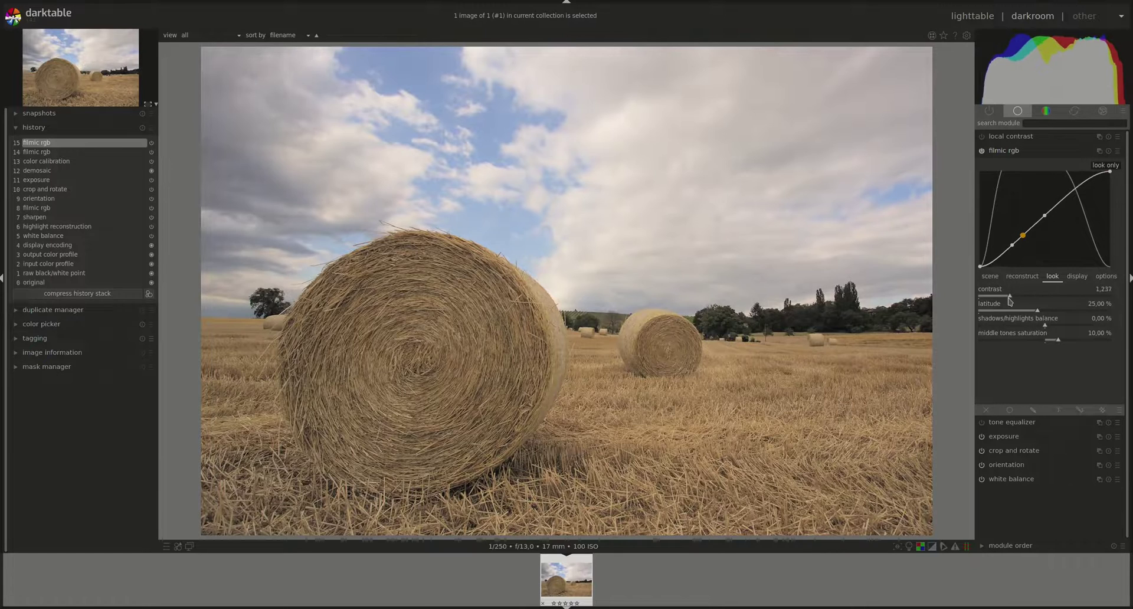
drag(1010, 301, 1041, 300)
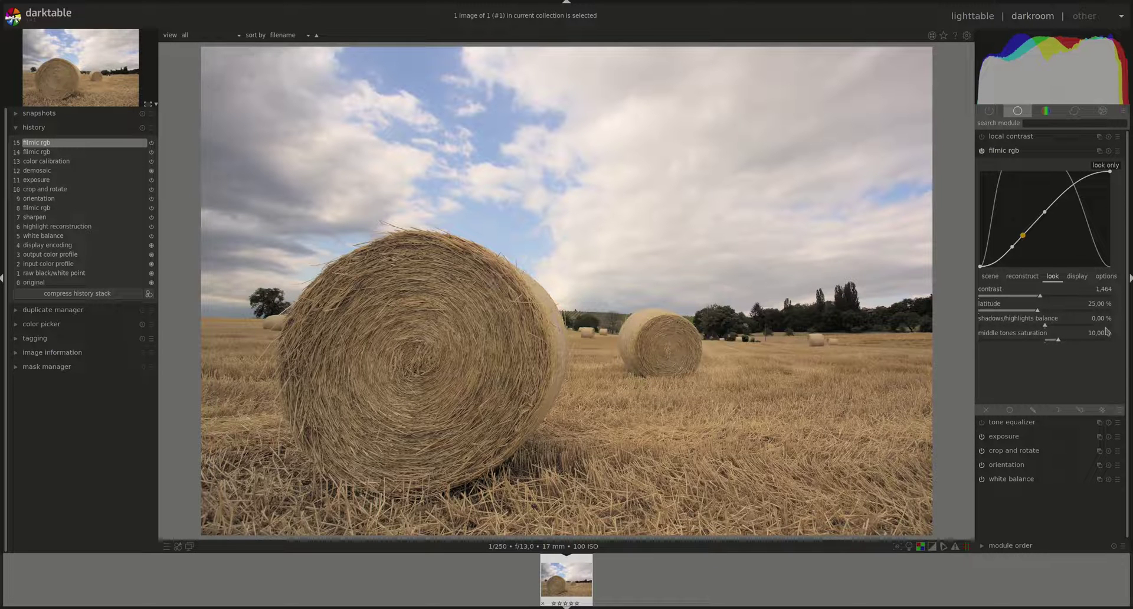
scroll(1043, 299, up, 8)
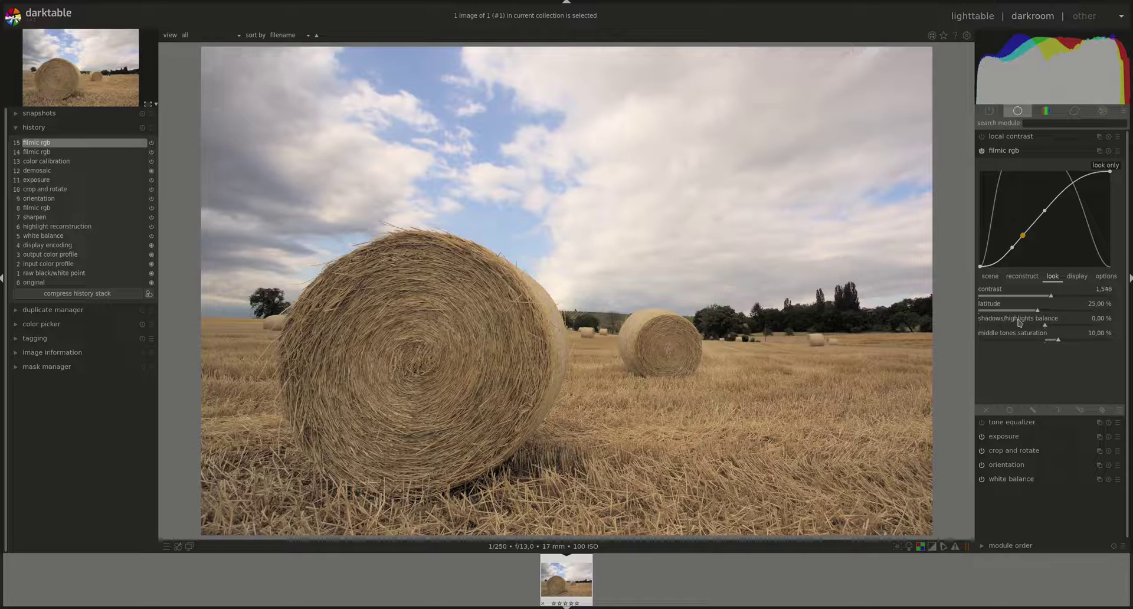
drag(1054, 301, 987, 293)
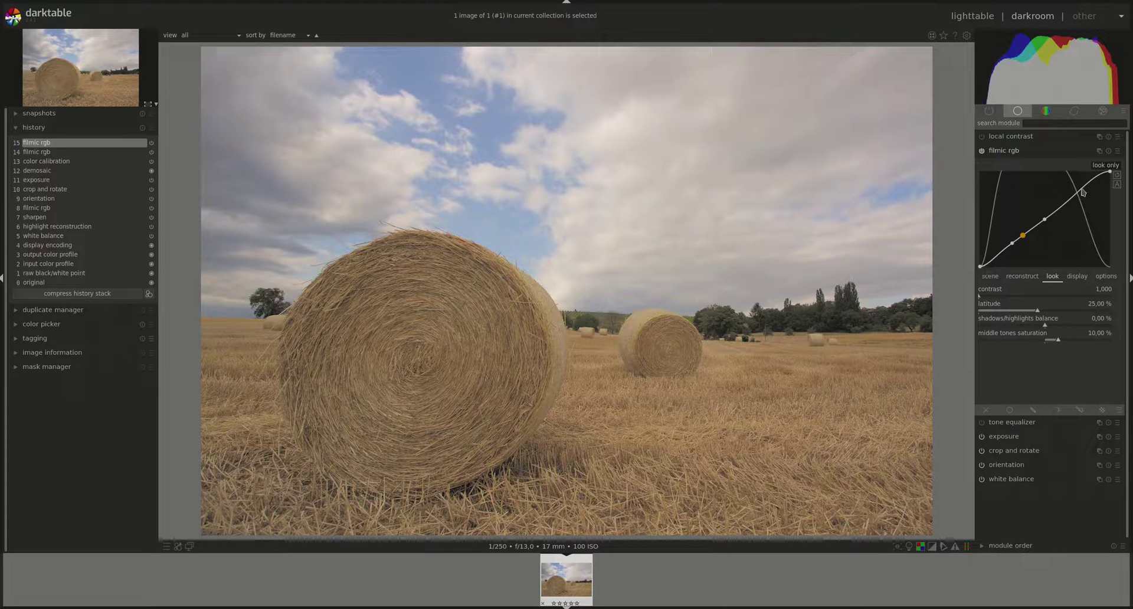
Restore contrast to 1.350 and drag latitude from about 36% up to 50%
scroll(1077, 196, up, 5)
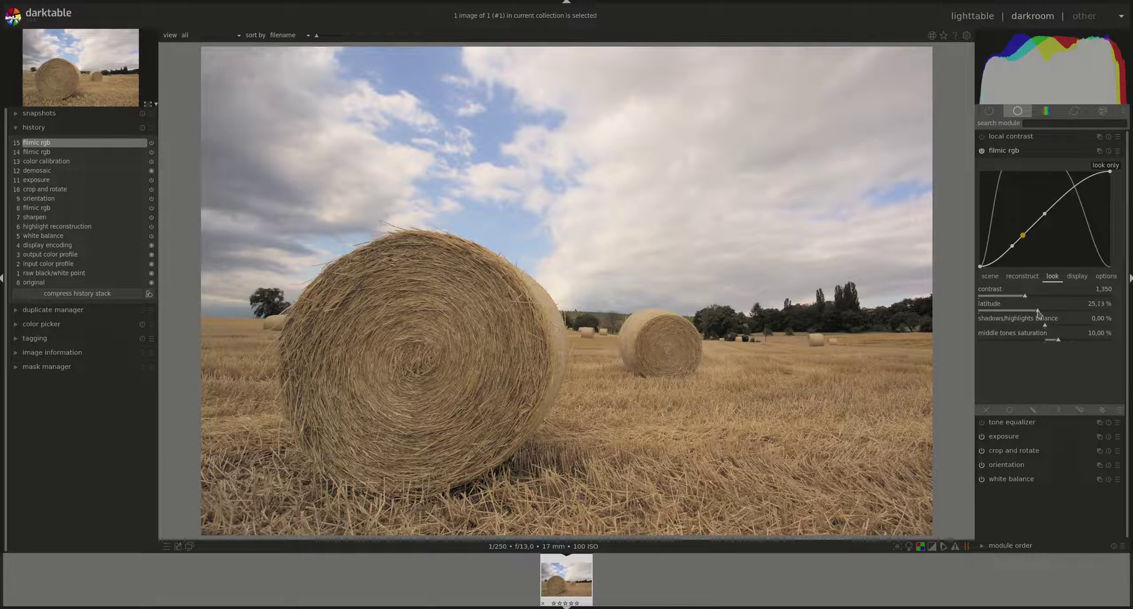
drag(1039, 312, 1075, 314)
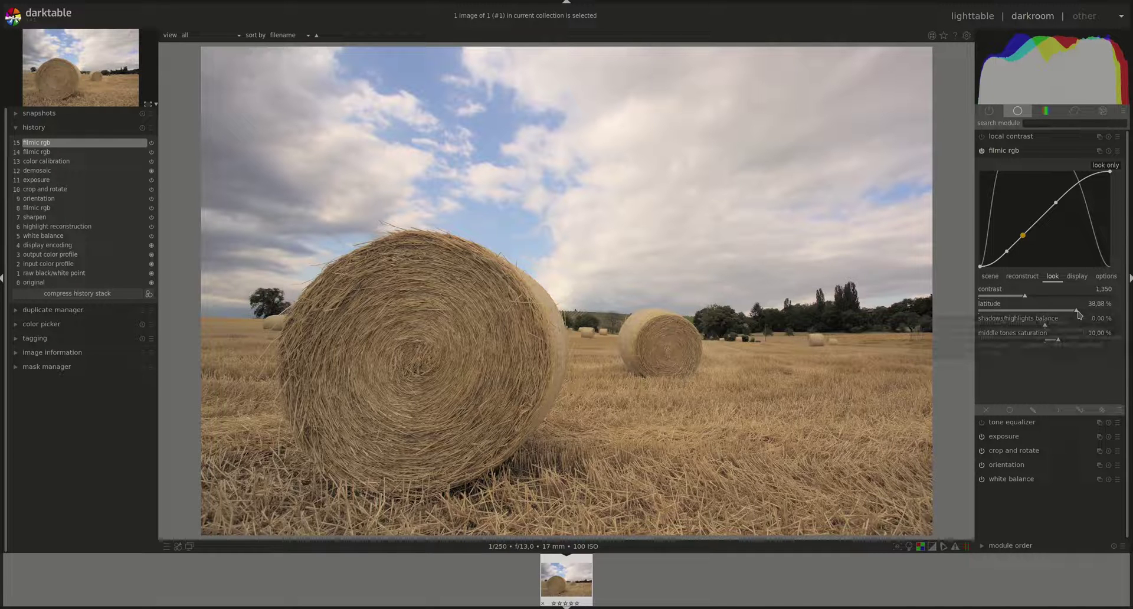
drag(1076, 314, 1123, 317)
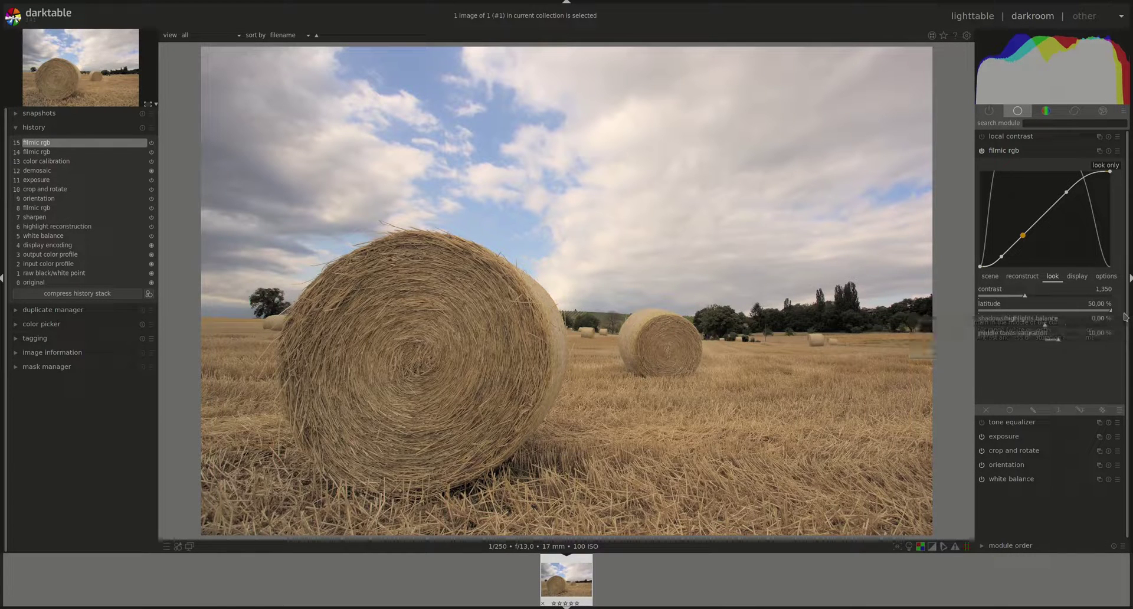
mouse_move(1110, 177)
Try shadows/highlights balance at 15% and -10%, reset it to 0%, and return latitude to 50%
click(1097, 310)
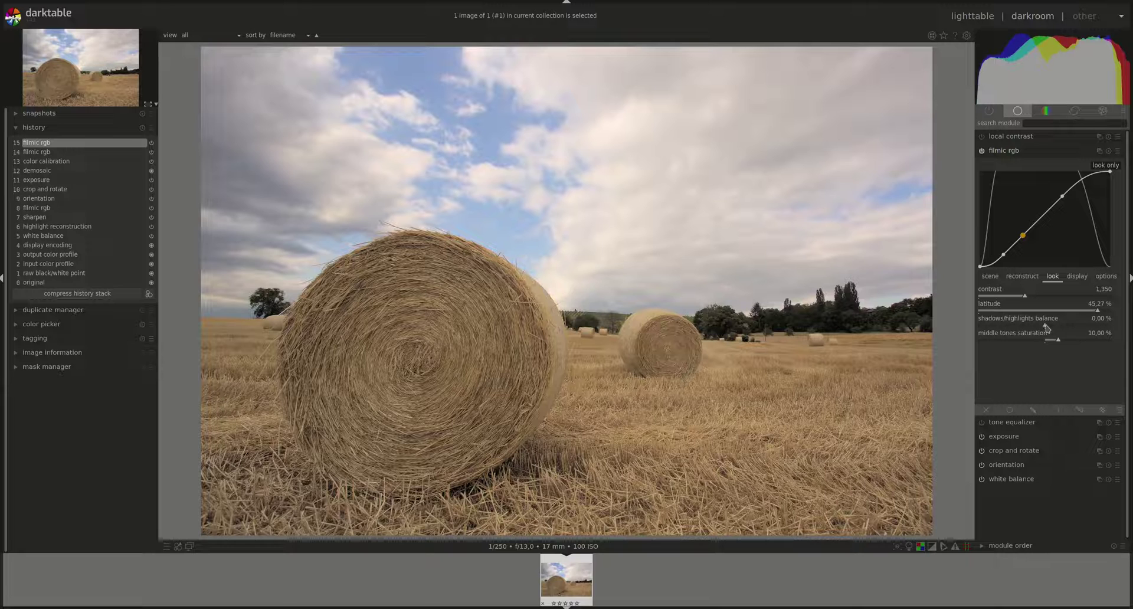
mouse_move(1046, 326)
mouse_down()
mouse_move(1066, 327)
mouse_move(1057, 332)
mouse_up()
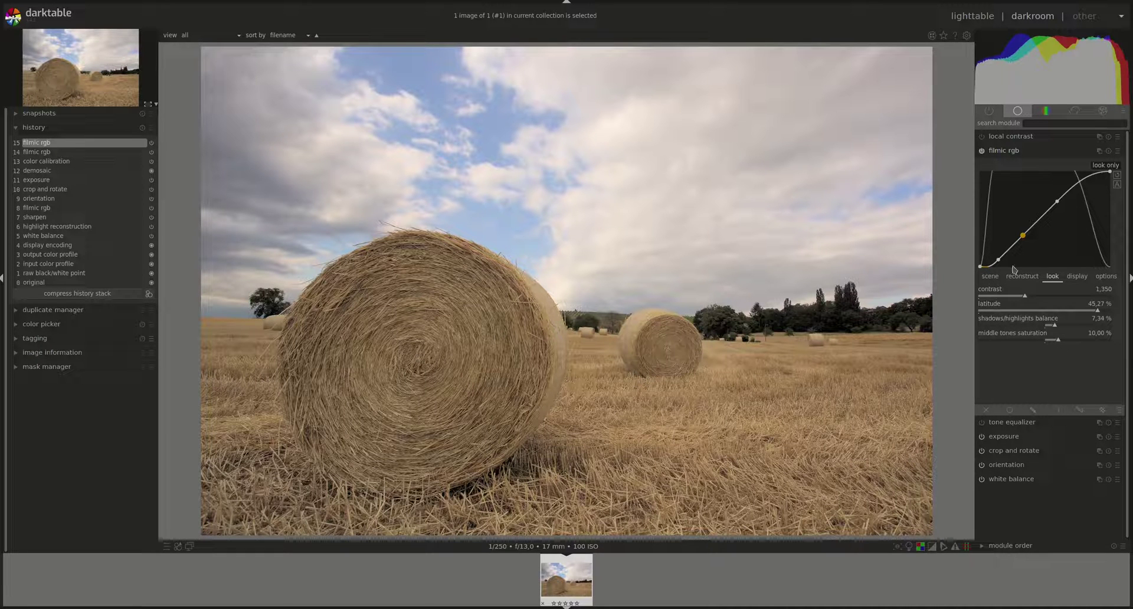
drag(1056, 332, 1034, 330)
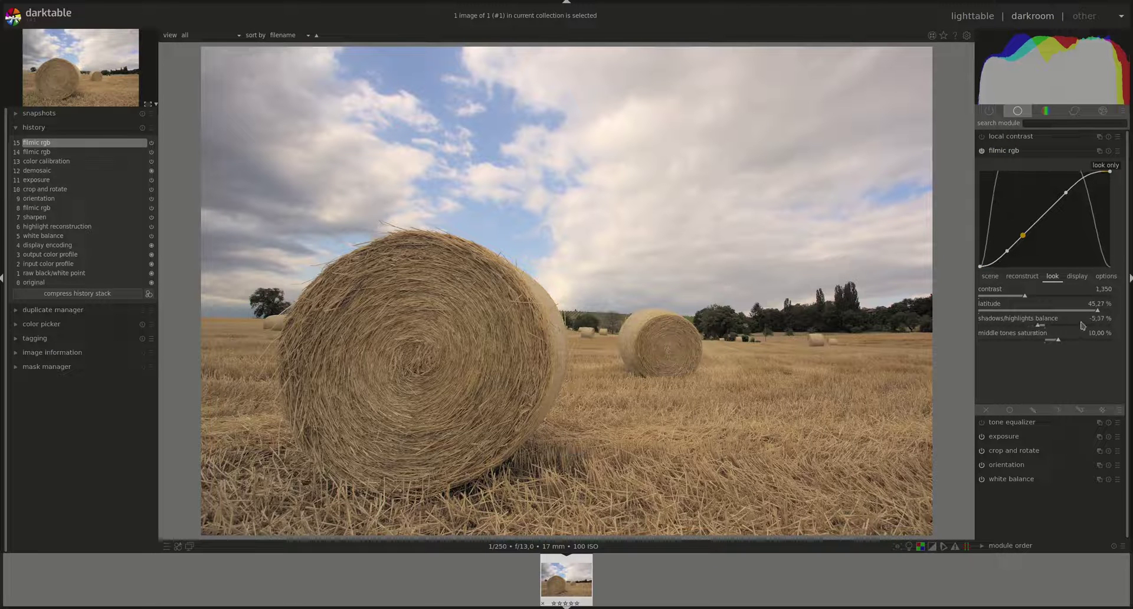
double_click(1109, 324)
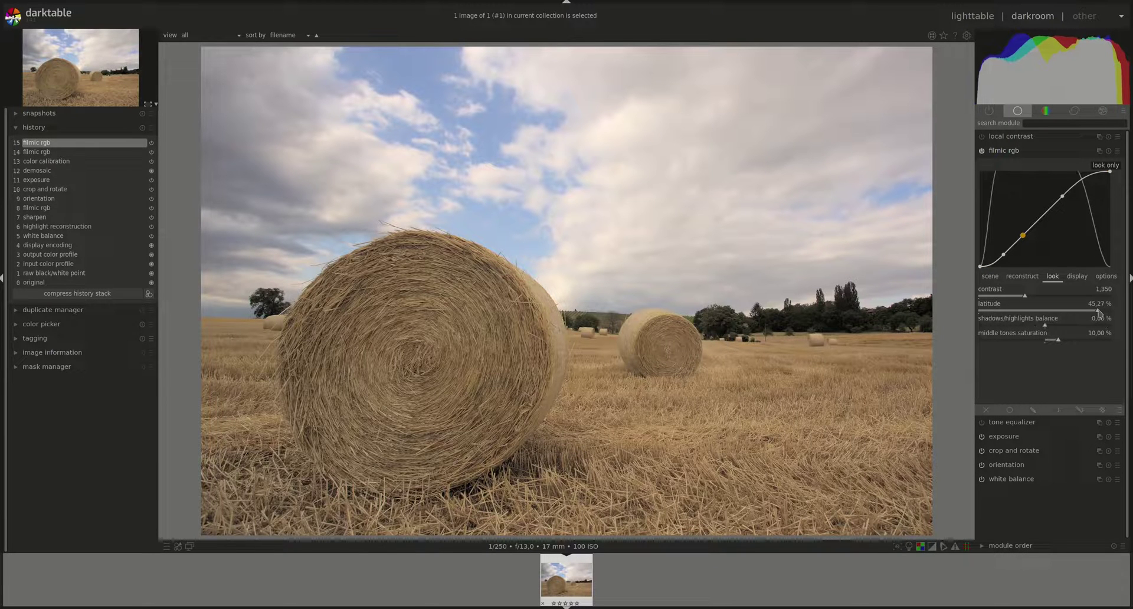
drag(1099, 313, 1113, 311)
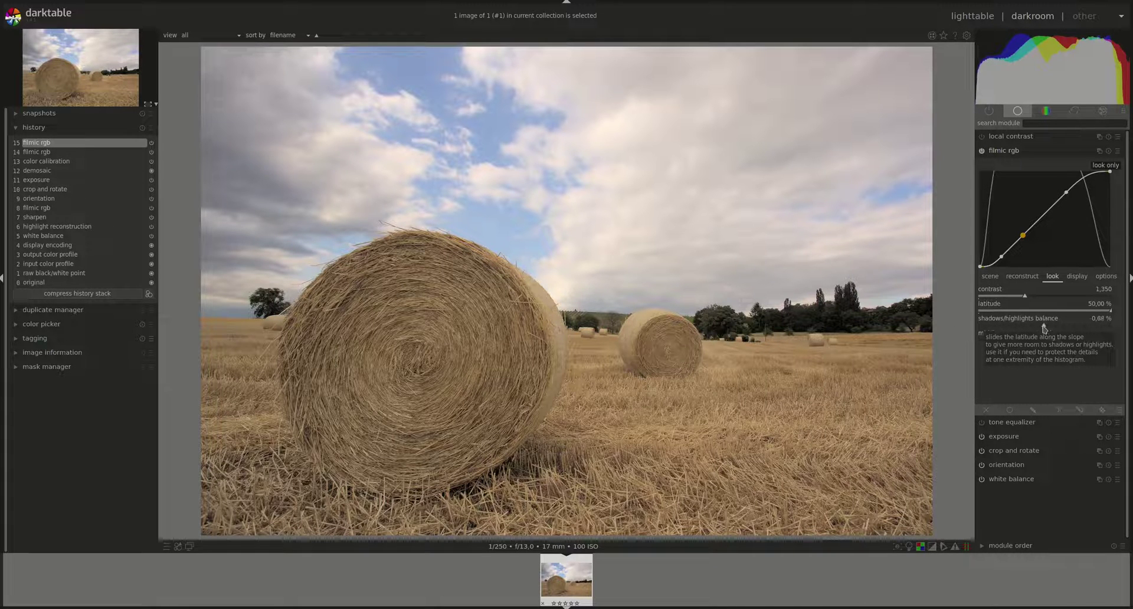
Try balance at 6% and 43.66%, reset it to 0%, and settle latitude near 46.9%
drag(1046, 329, 1048, 328)
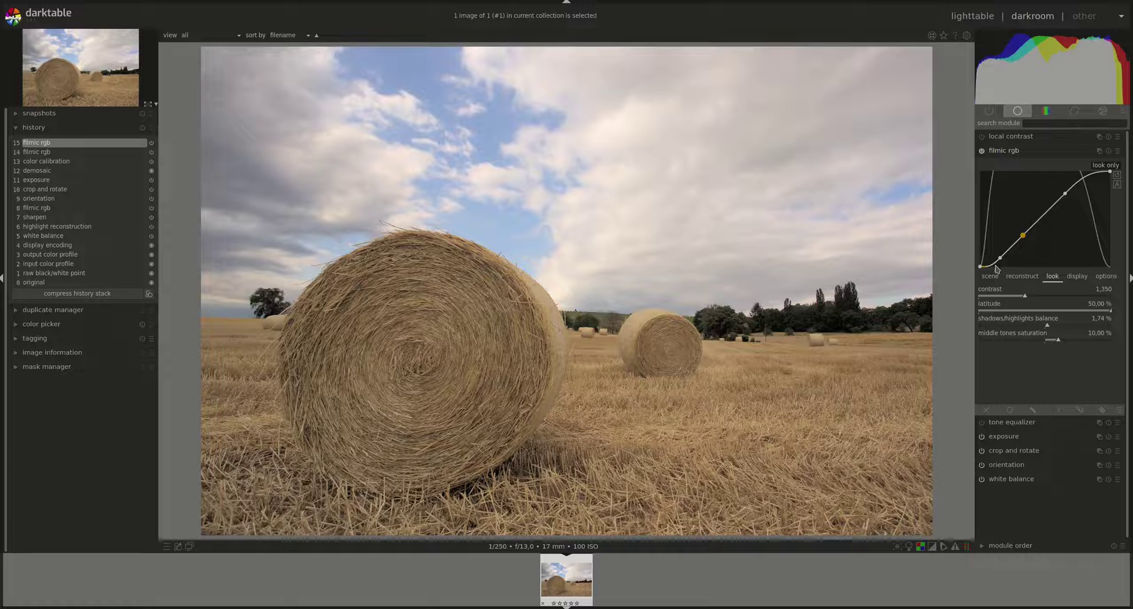
click(1106, 323)
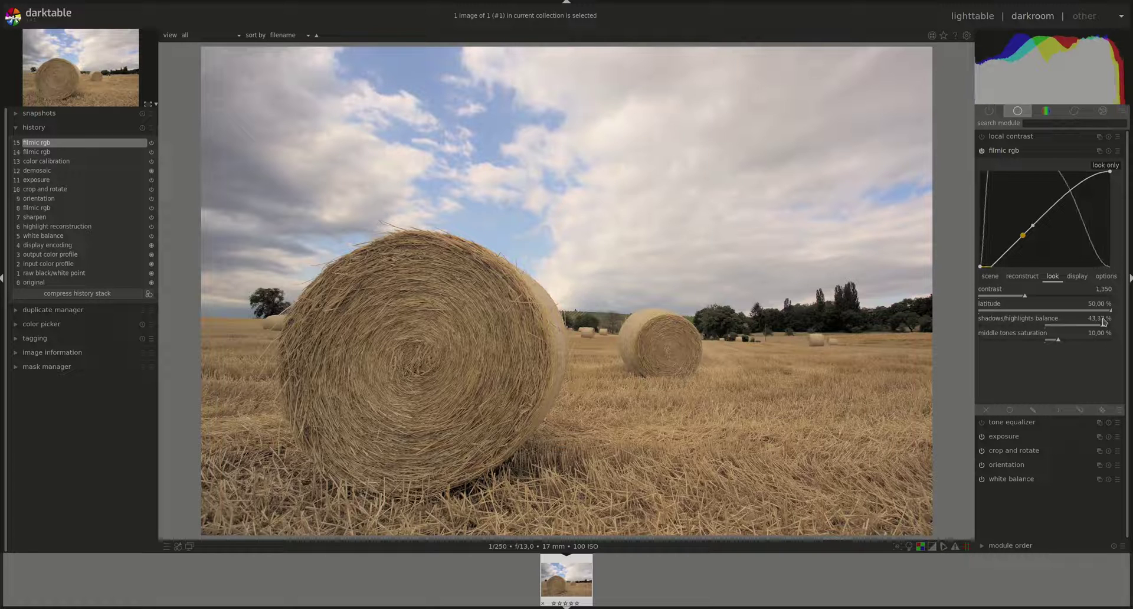
drag(1112, 315, 1102, 311)
double_click(1104, 319)
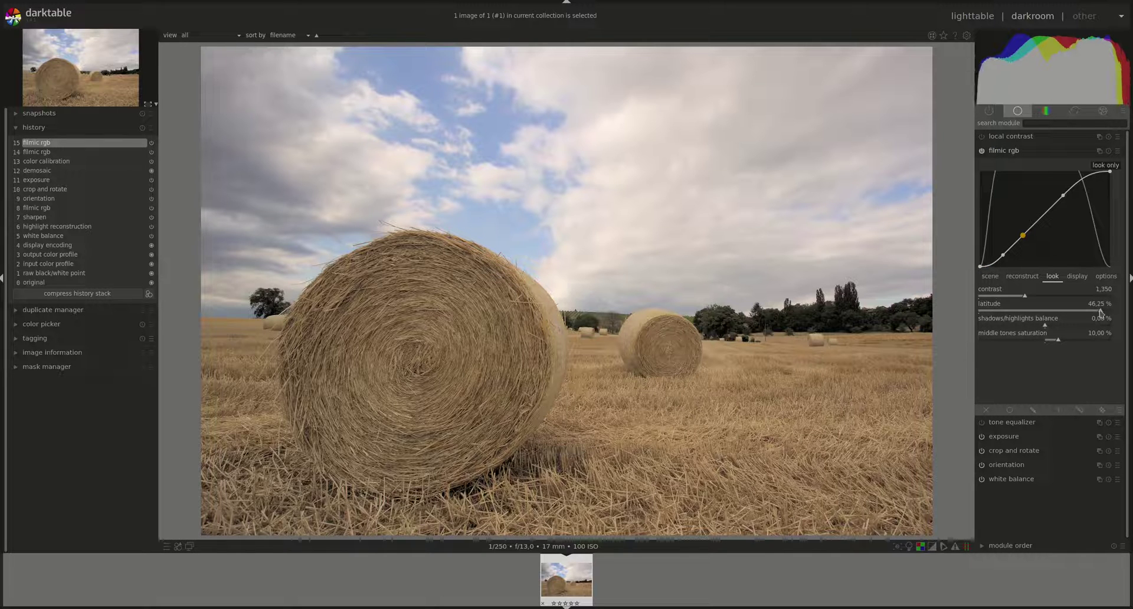
drag(1100, 313, 1039, 341)
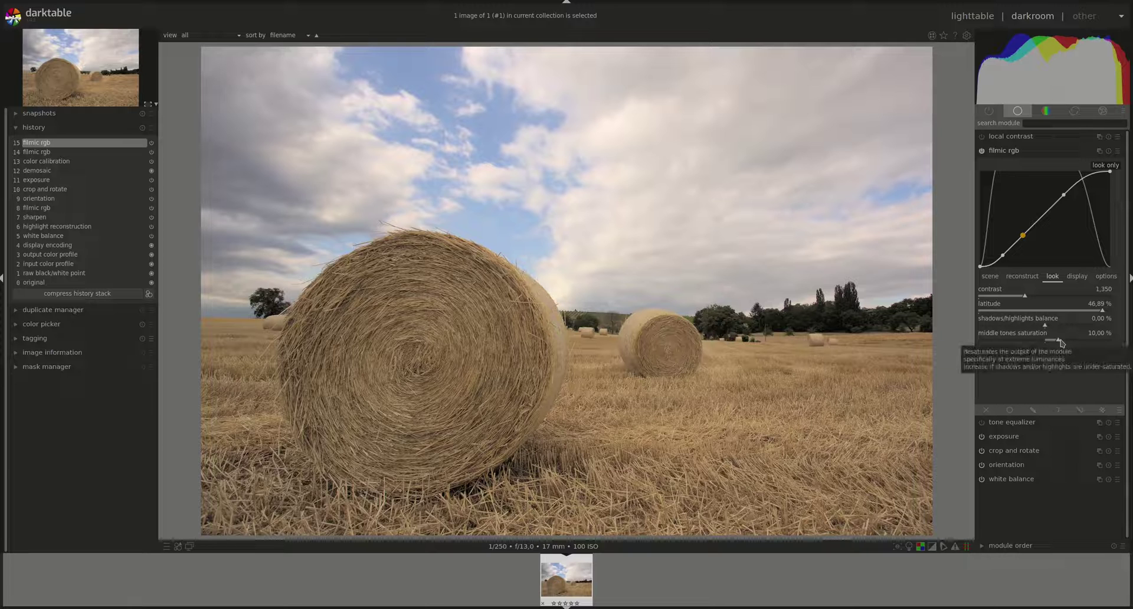
Raise middle tones saturation, drop it to 7.35%, then settle at 13.48%
drag(1063, 341, 1099, 344)
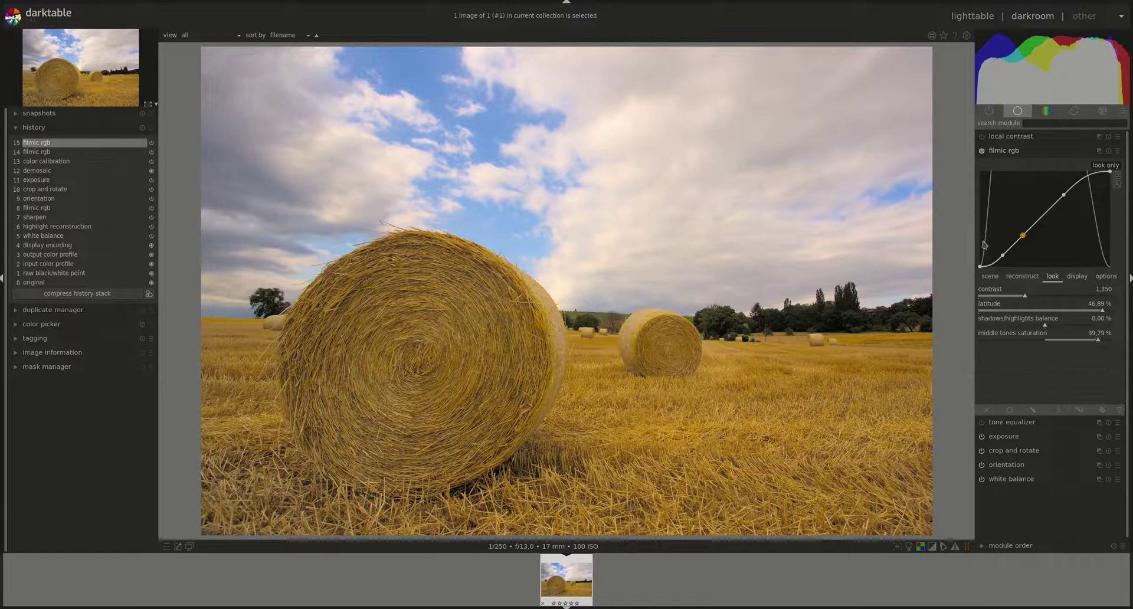
drag(1101, 340, 1040, 345)
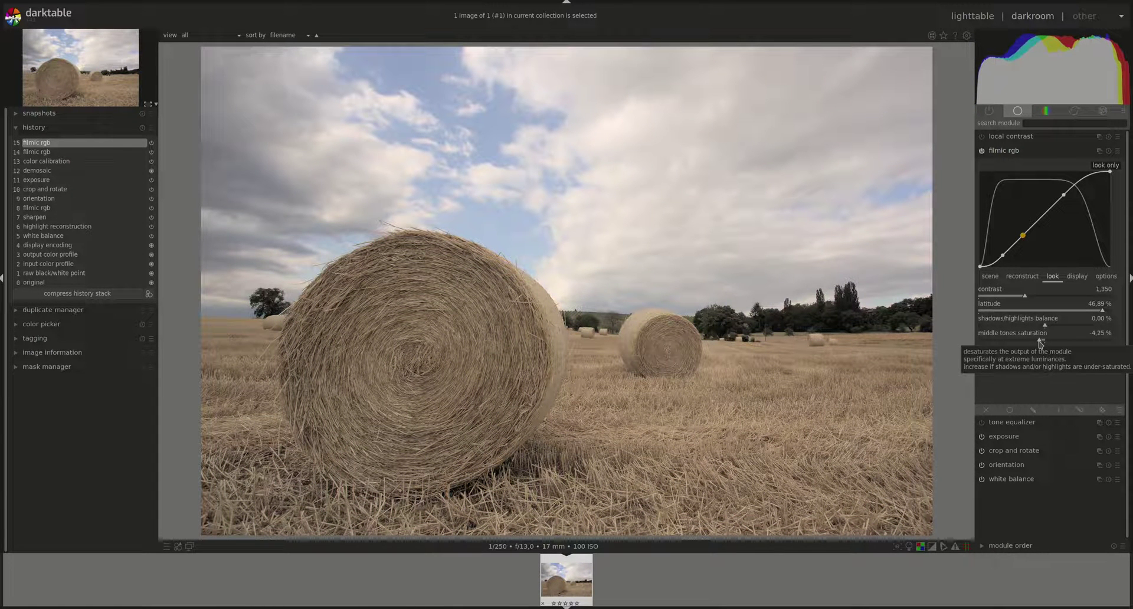
drag(1041, 345, 1064, 347)
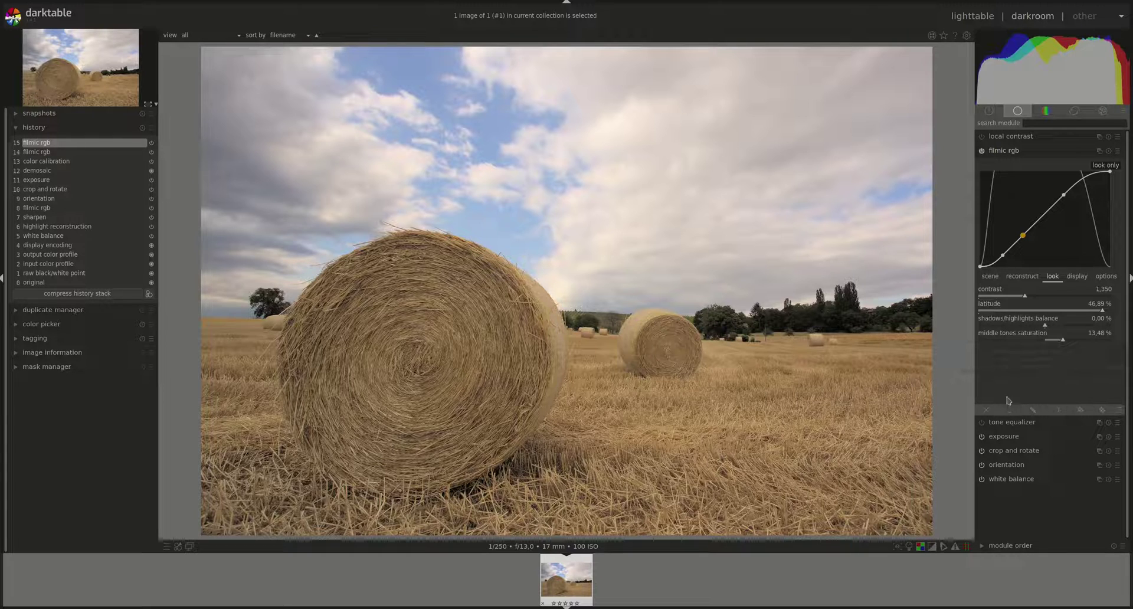
Show filmic's display settings: target black luminance 0.0152%, target white 100%
click(1073, 278)
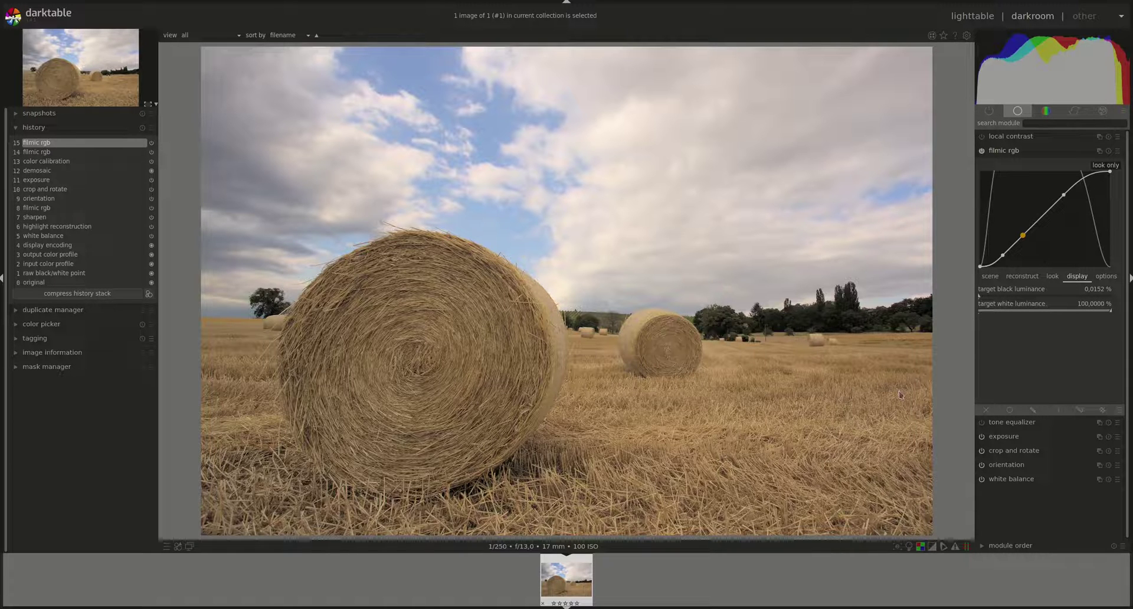
Bring up filmic's options and reselect color science v4 (2020) from its dropdown
click(1107, 276)
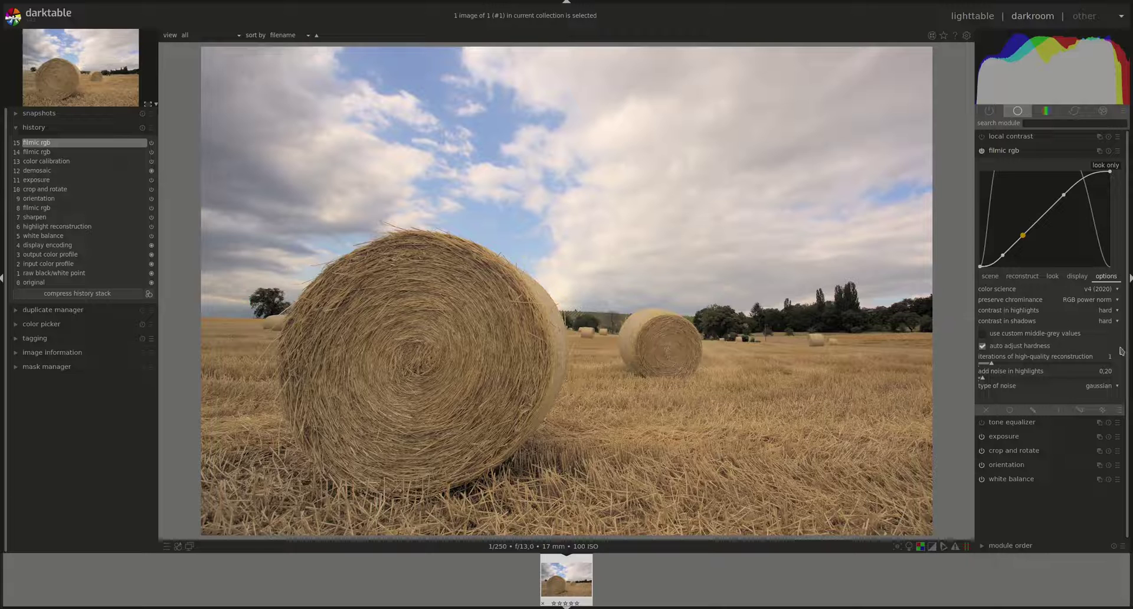
click(1120, 292)
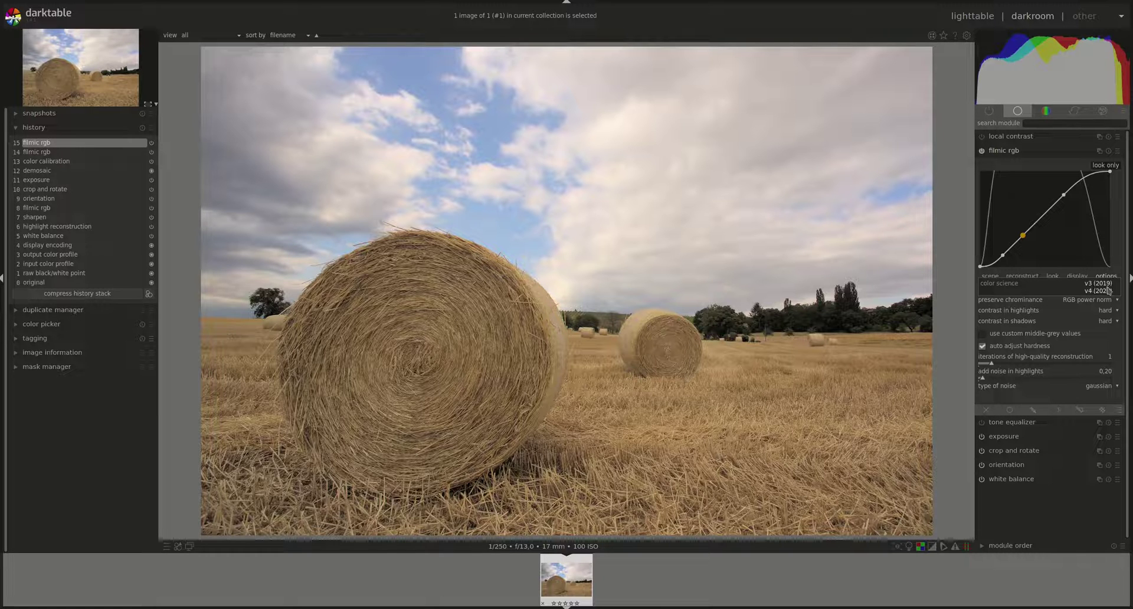
click(968, 331)
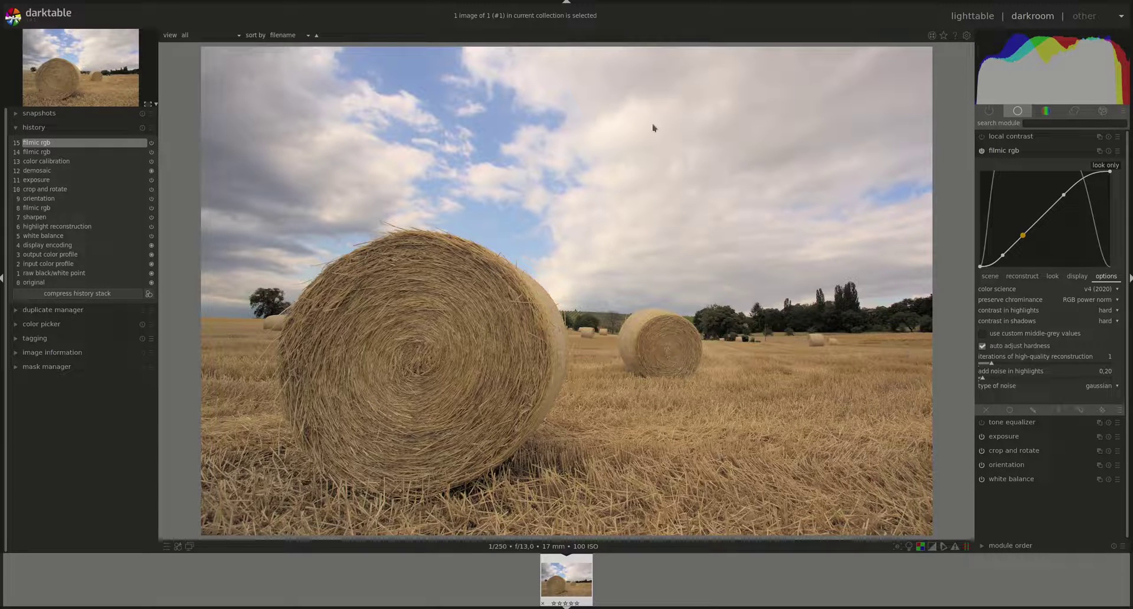
Try max RGB for preserve chrominance, then settle on luminance Y
scroll(1041, 299, up, 3)
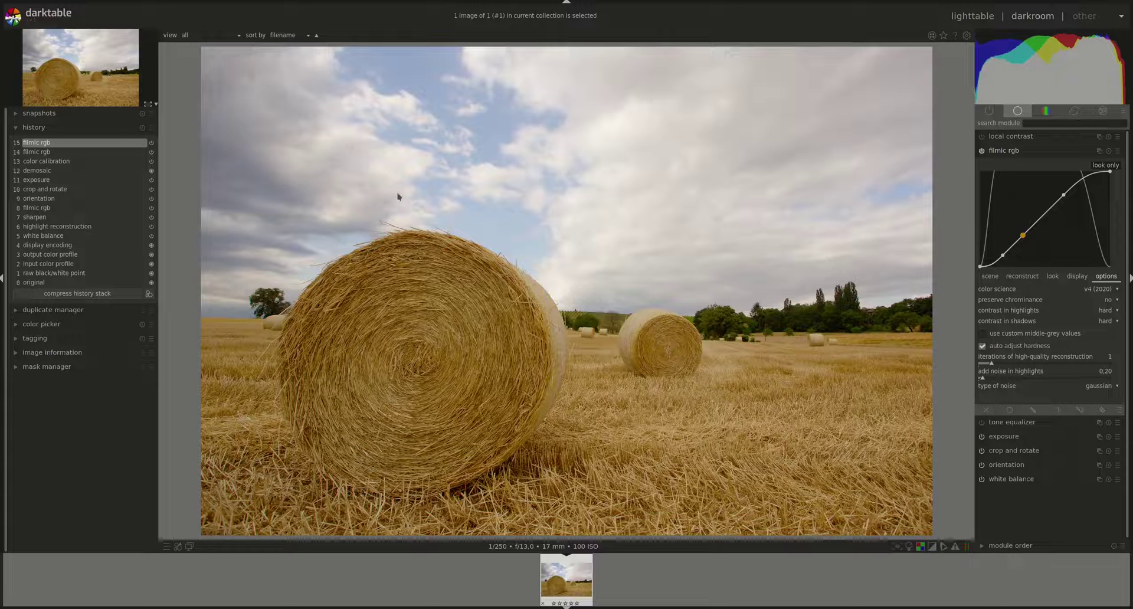
click(1098, 300)
click(1111, 309)
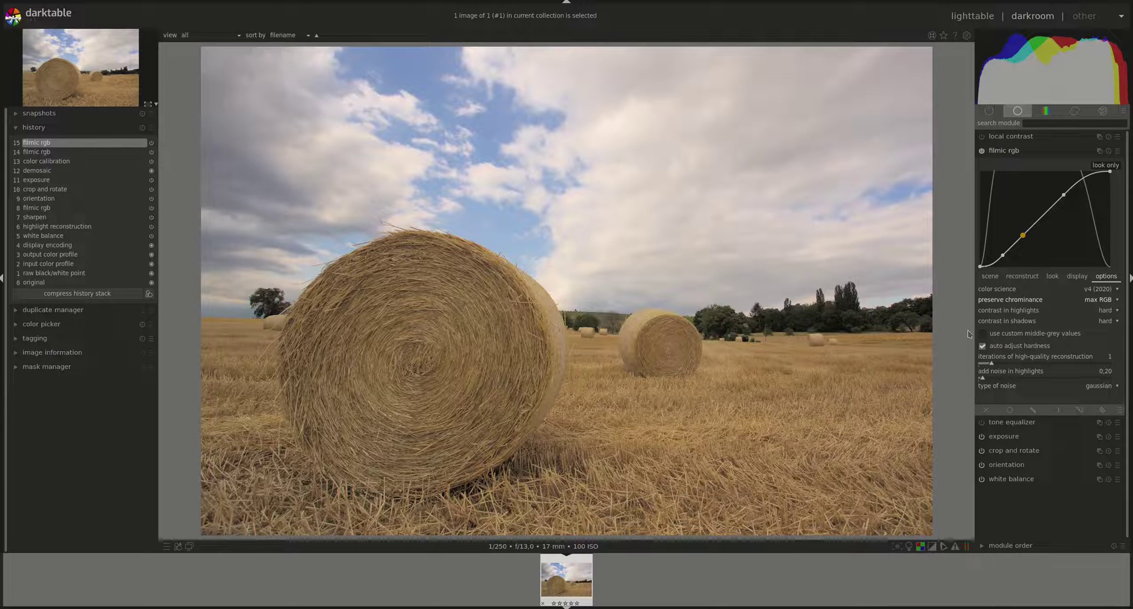
click(1101, 300)
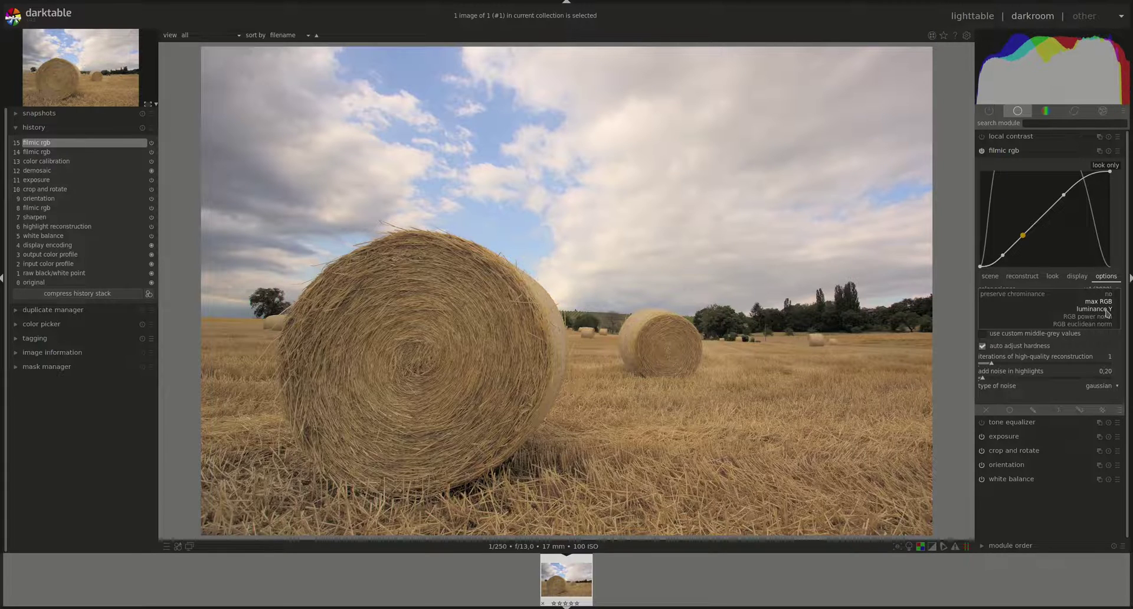
click(1107, 313)
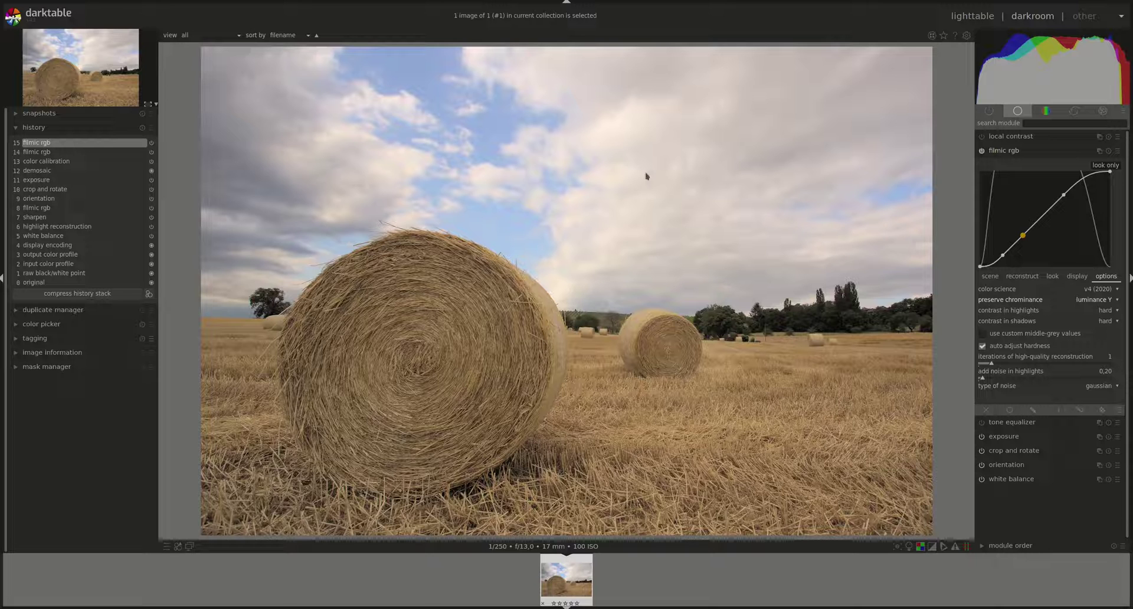
Try RGB power norm, then settle on RGB euclidean norm for filmic's preserve chrominance
click(1105, 300)
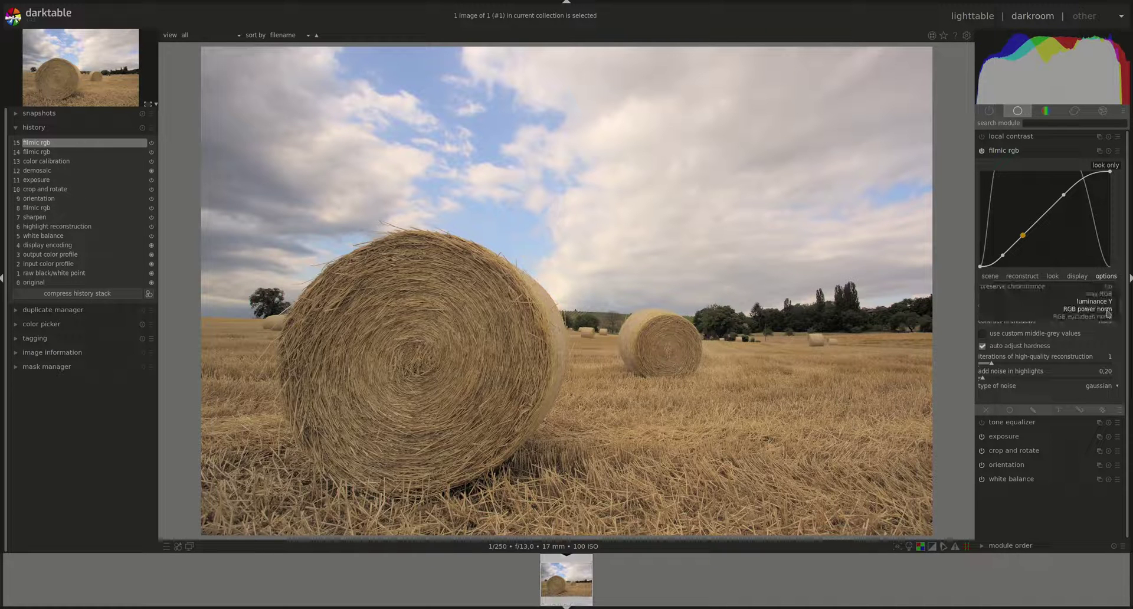
click(1107, 309)
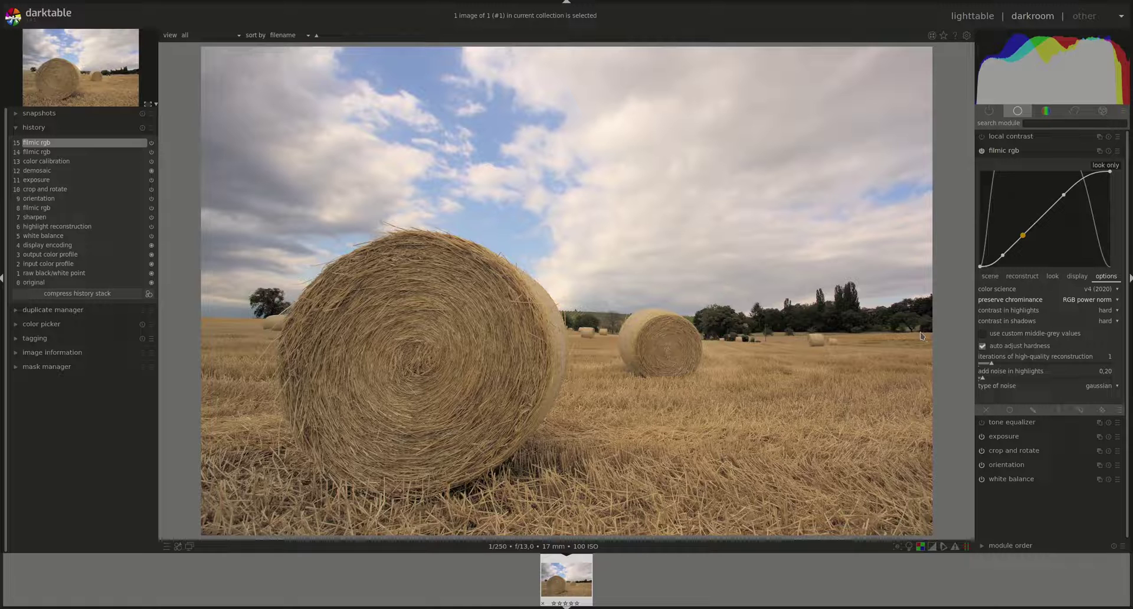
click(1090, 300)
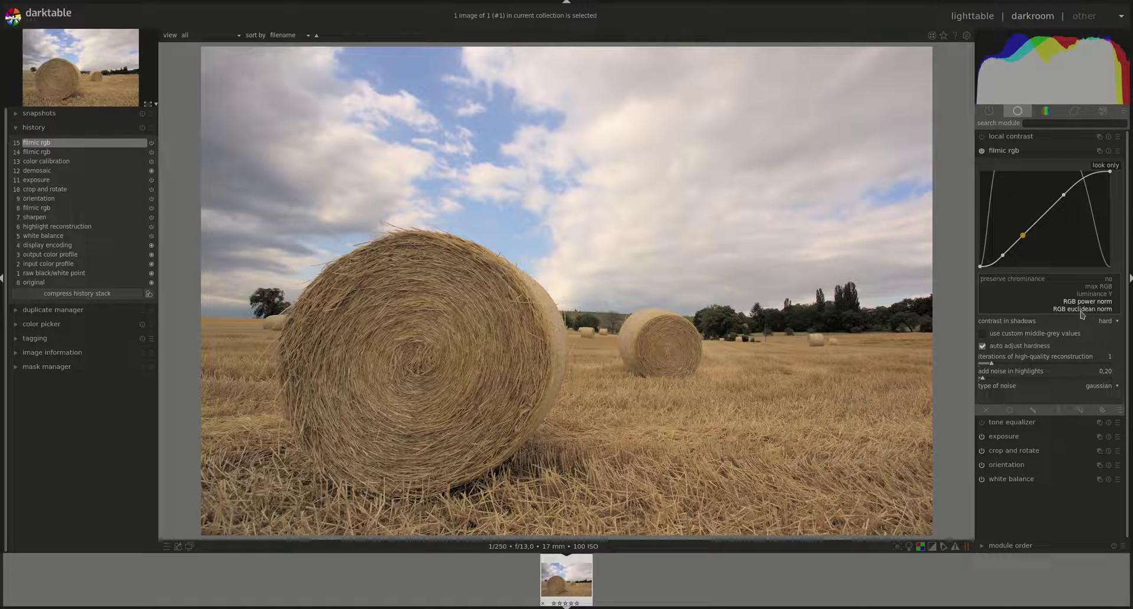
click(1081, 310)
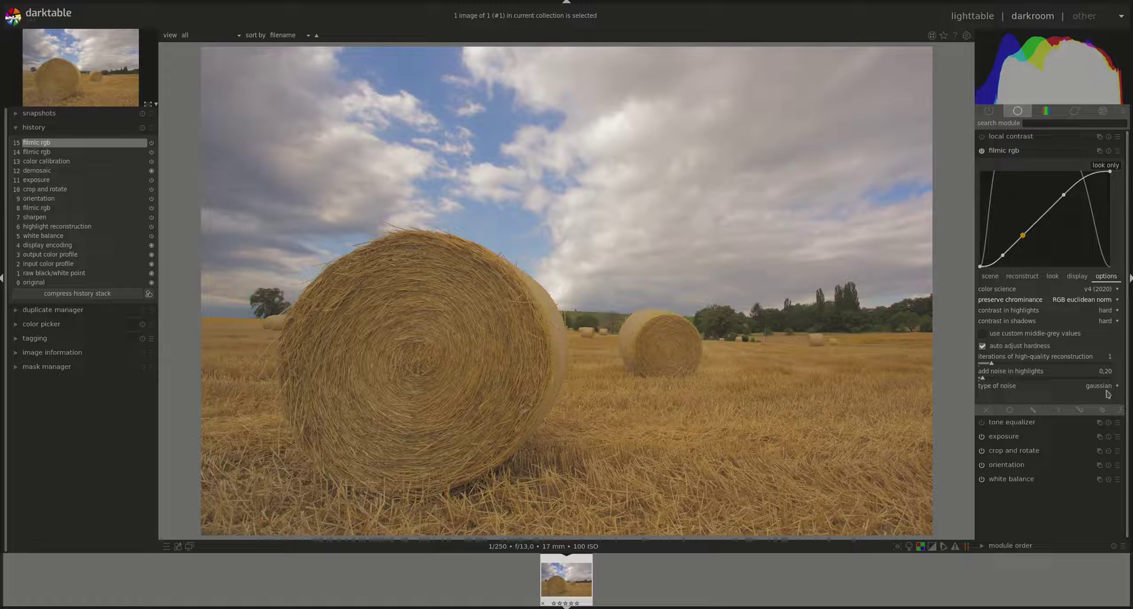
Change filmic rgb's contrast in shadows to soft, matching the soft highlight contrast
scroll(981, 302, up, 1)
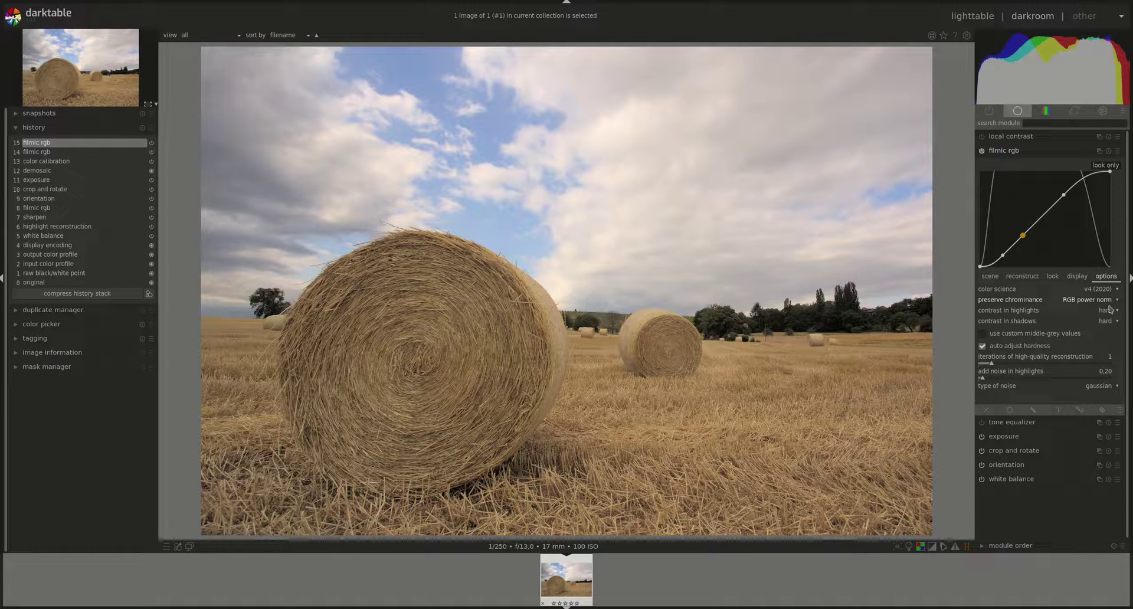
scroll(1109, 313, down, 1)
click(1104, 322)
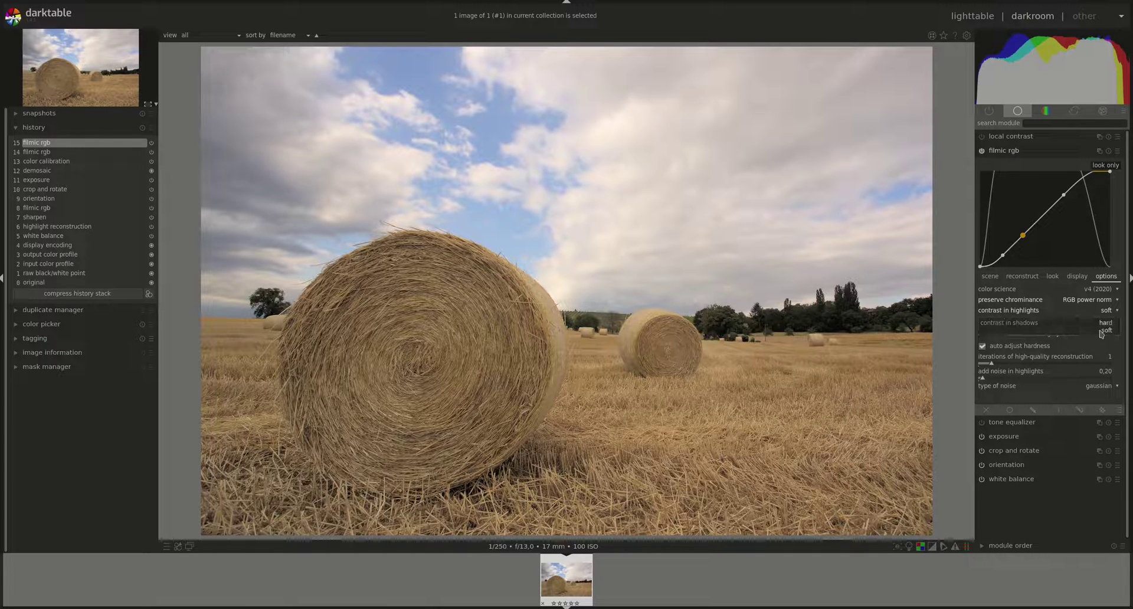
click(1100, 331)
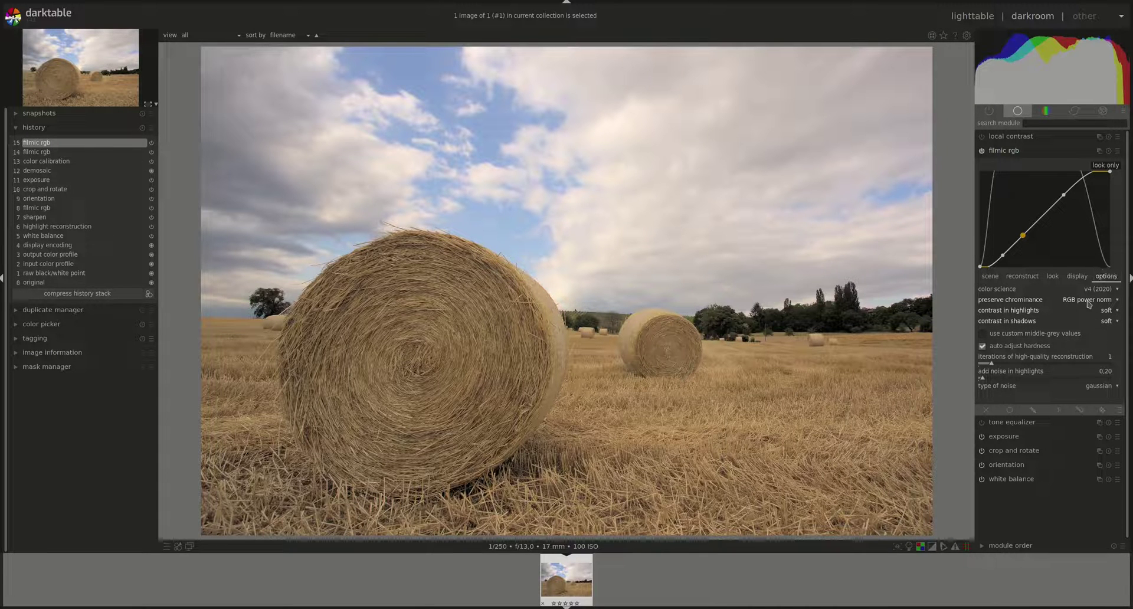
Lower filmic rgb's latitude from about 47% to 23.92% in the look settings
click(1051, 277)
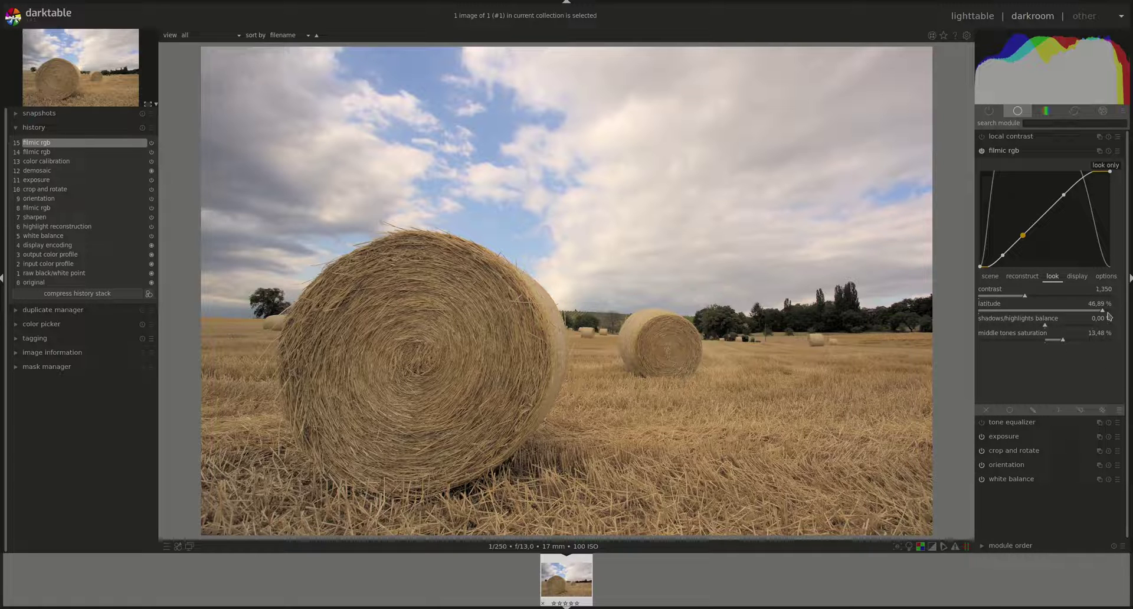
drag(1103, 313, 1034, 325)
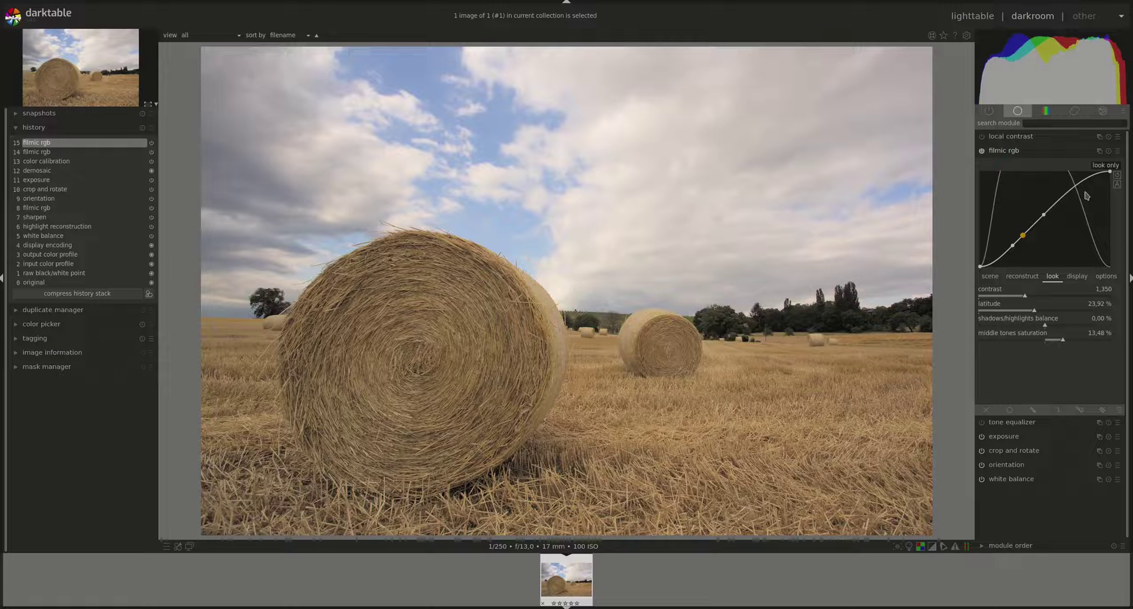
Show filmic rgb's options again to review soft highlight and shadow contrast with RGB power norm
click(1106, 275)
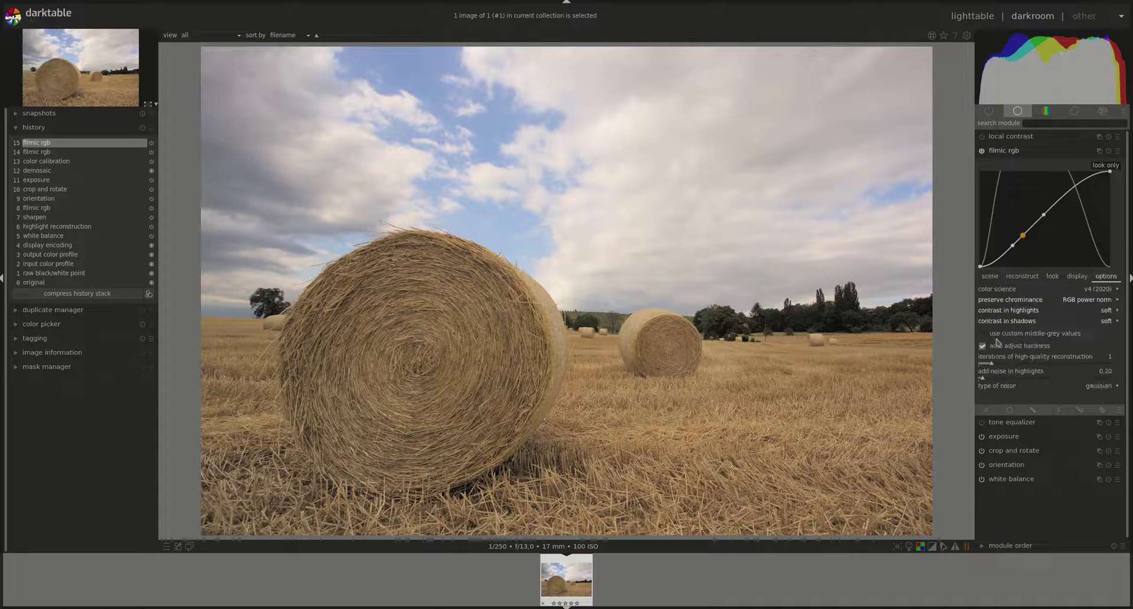